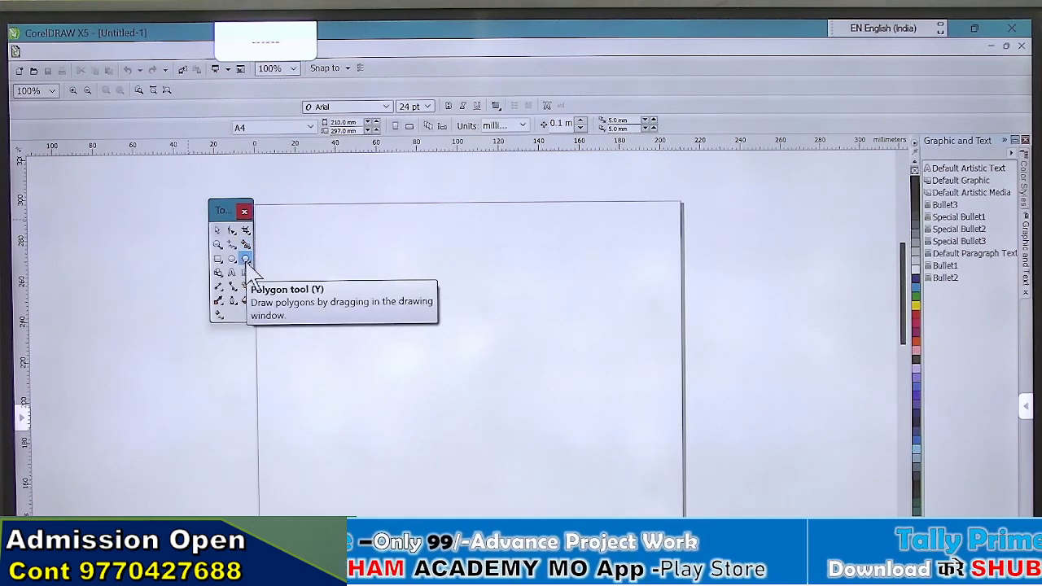
Step: Draw a six-sided polygon about 94 mm wide and 101 mm high, and add a slightly smaller concentric copy inside it
left_click(246, 259)
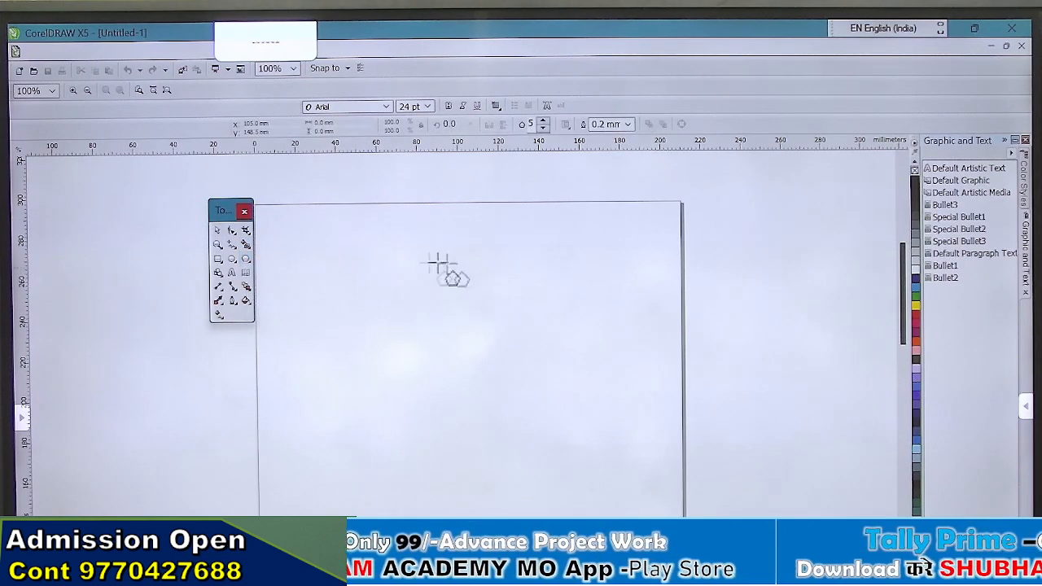
left_click_drag(353, 258, 565, 447)
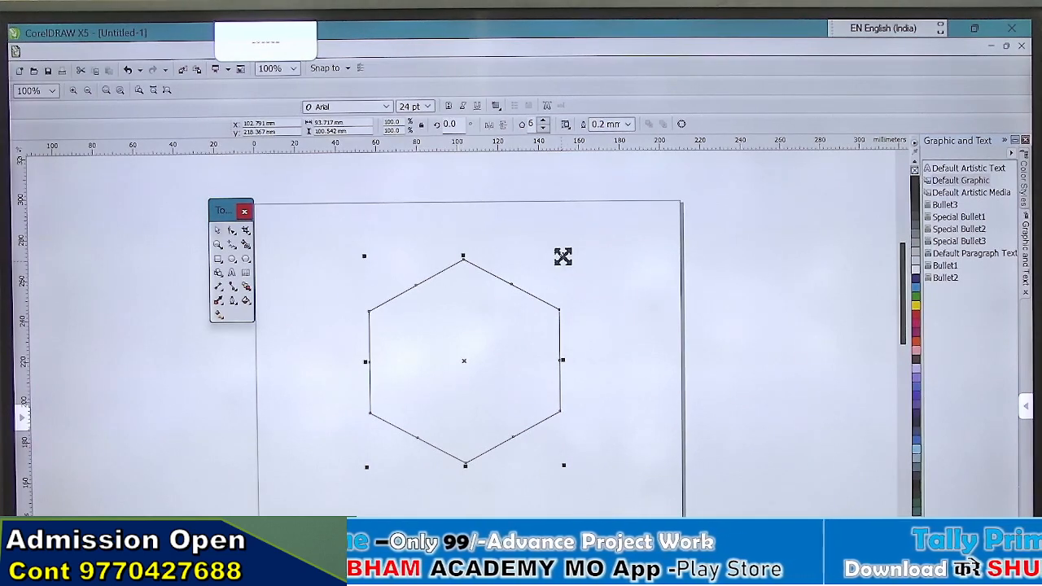
key("Escape")
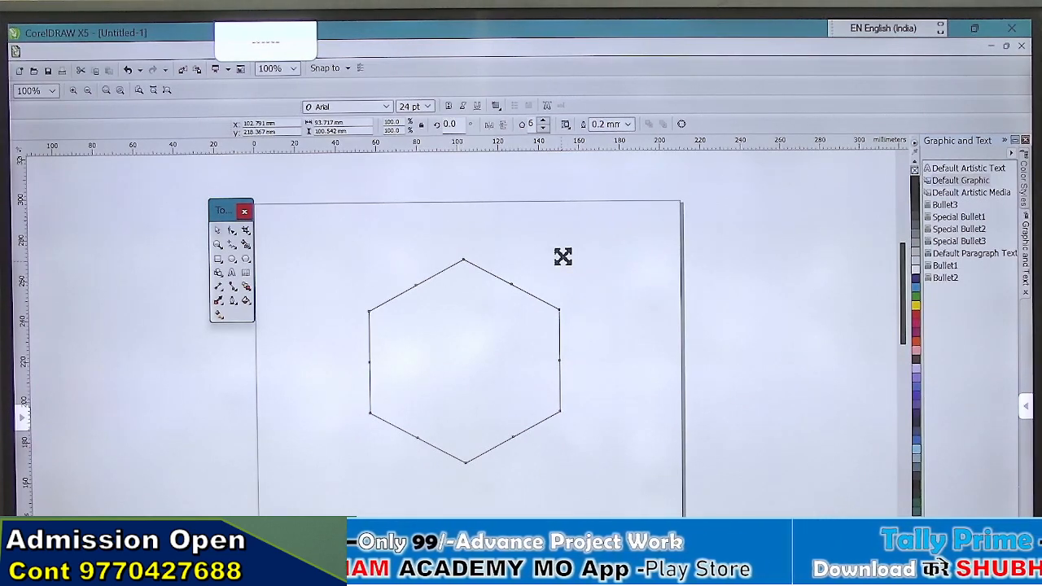
left_click_drag(562, 256, 563, 262)
left_click(496, 476)
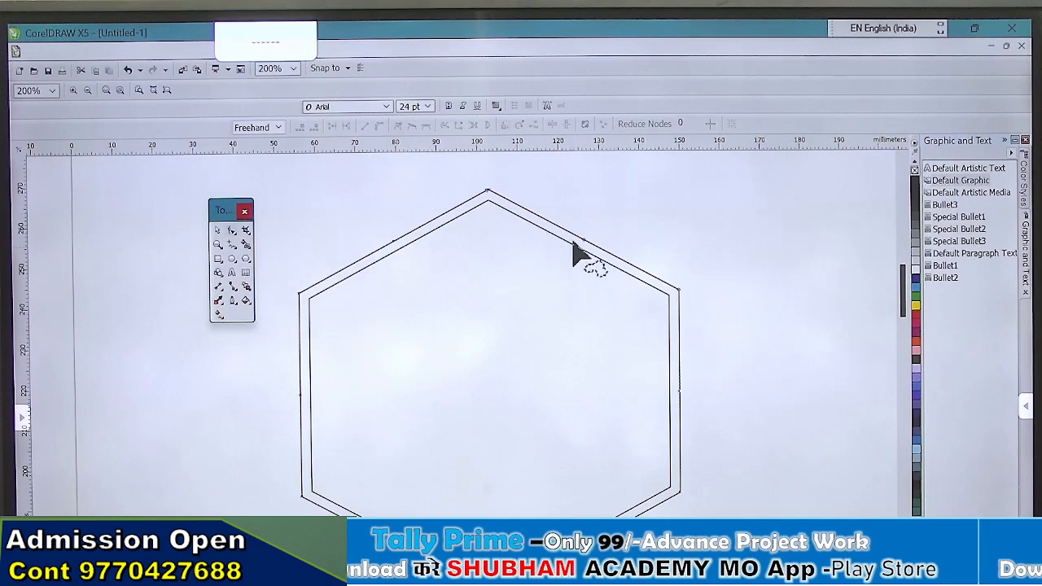
Step: Curve the outer hexagon's sides inward from a mid-edge node until they meet the sides of the inner hexagon, and leave node editing
left_click(350, 223)
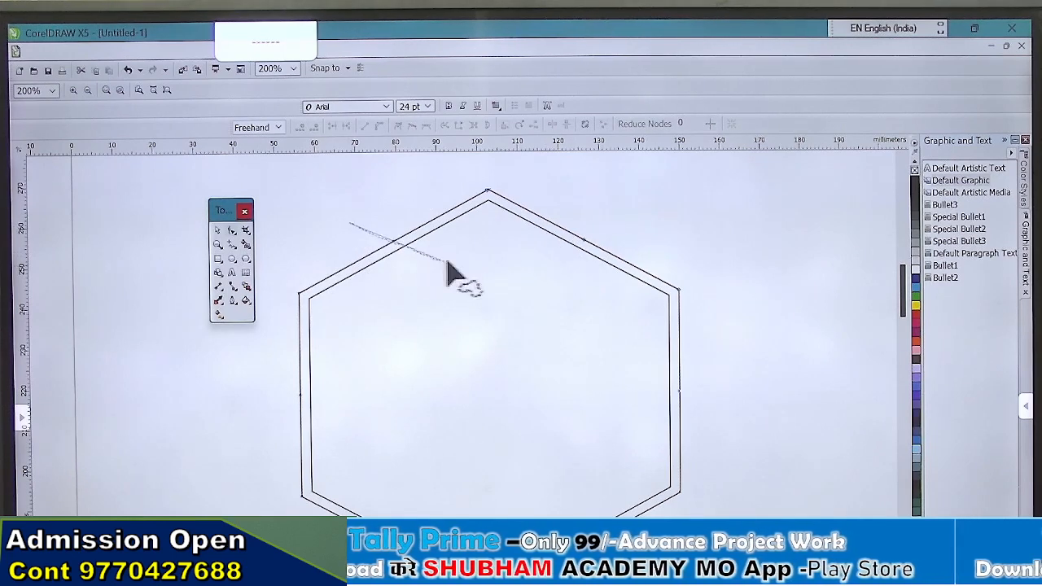
key("Escape")
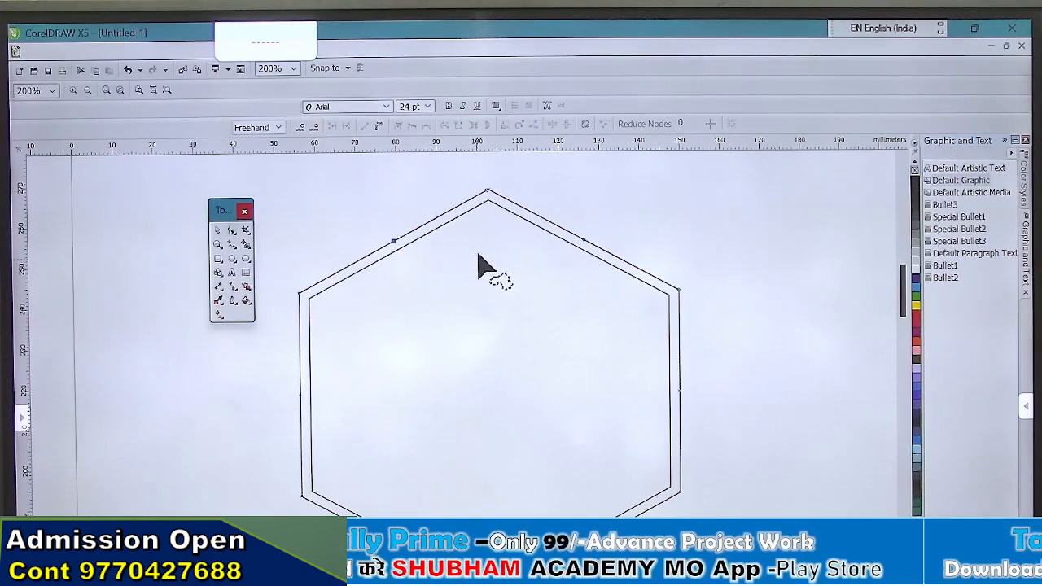
left_click(400, 249)
left_click_drag(400, 249, 399, 246)
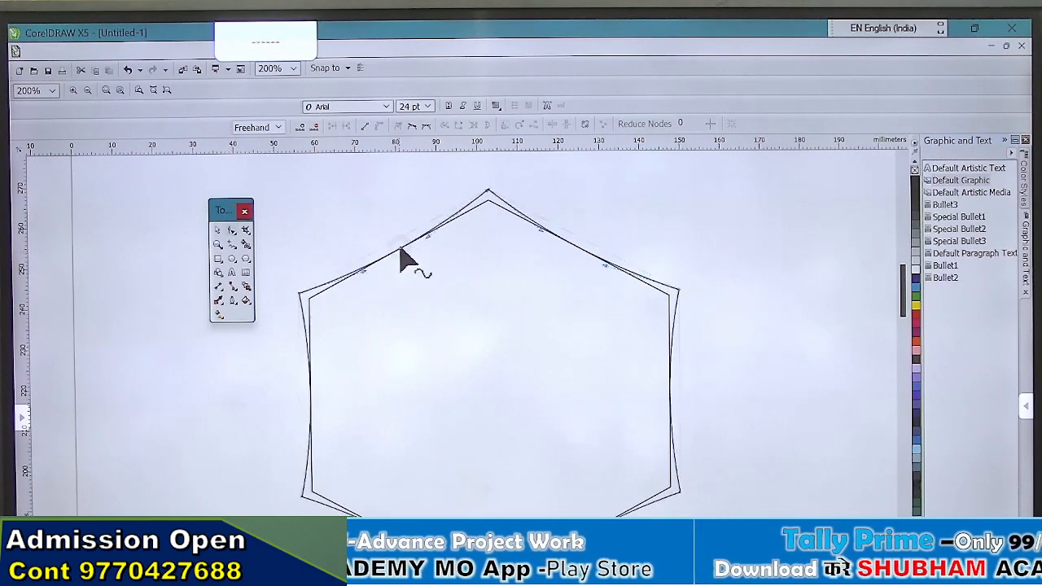
scroll(411, 253, "down", 2)
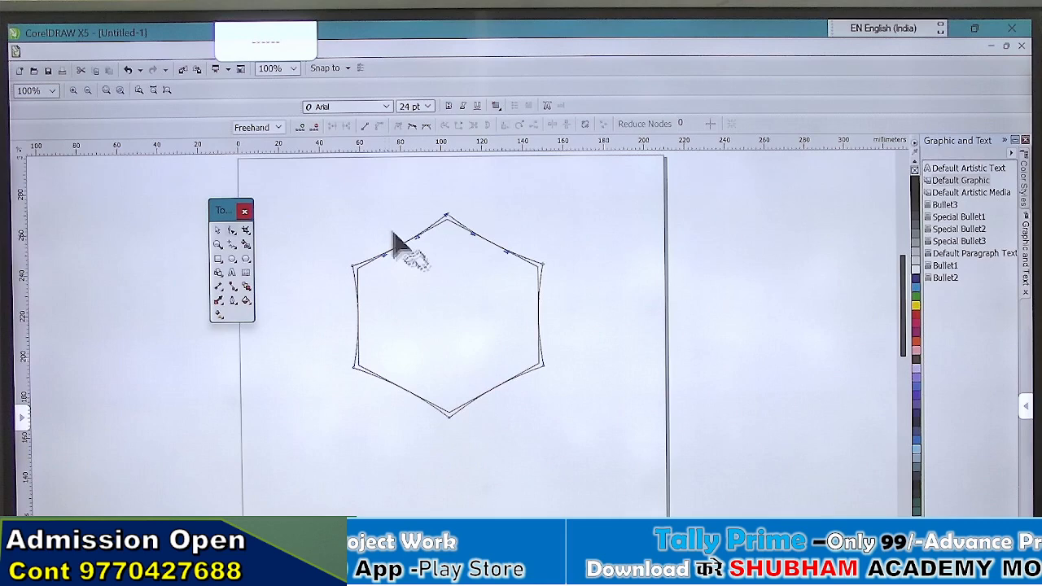
left_click(216, 232)
left_click(376, 215)
scroll(383, 231, "up", 5)
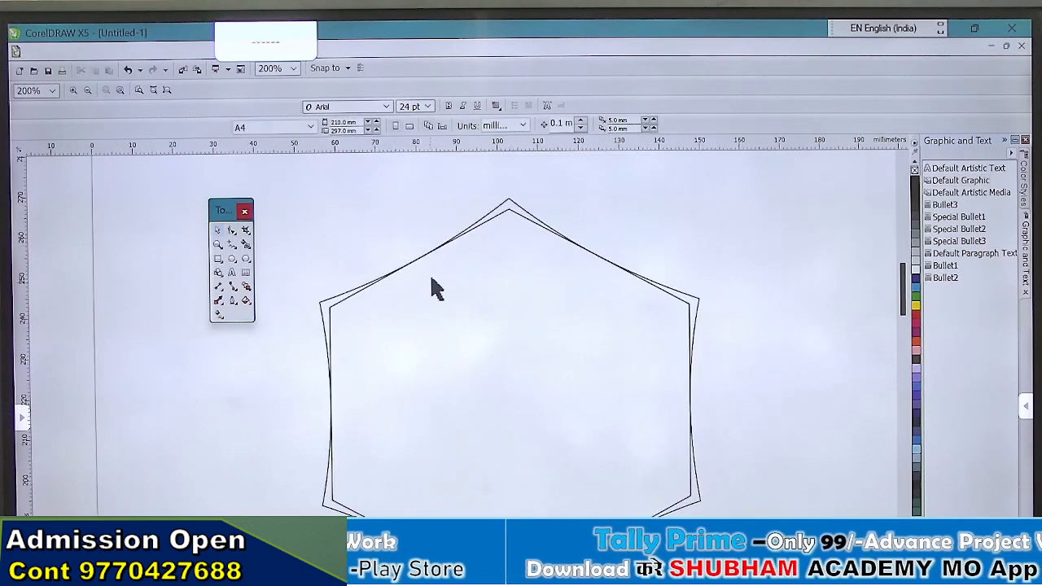
Step: Round the corners of the curved outer hexagon with a 6 mm Fillet
left_click(417, 49)
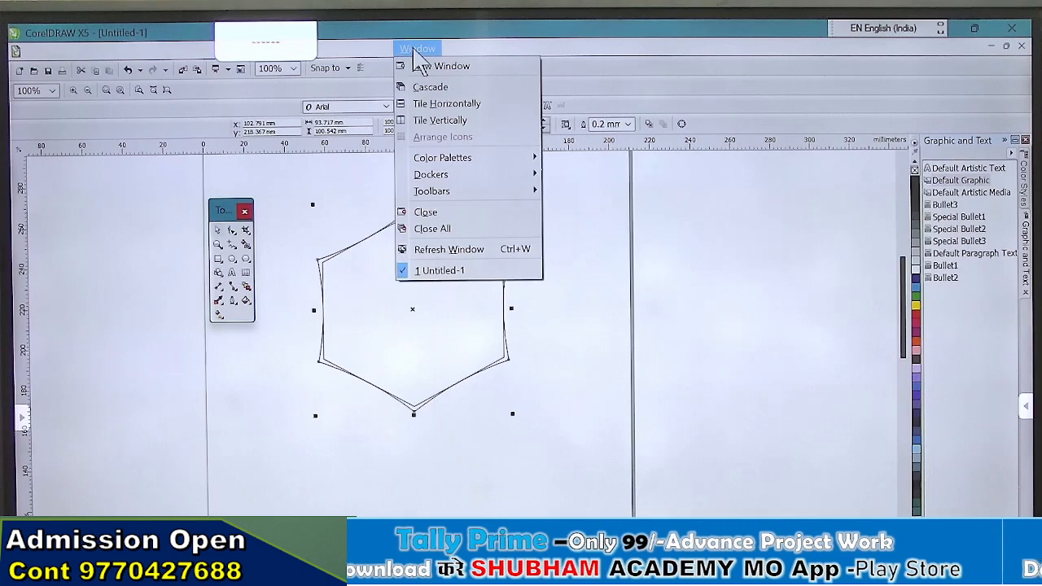
mouse_move(440, 185)
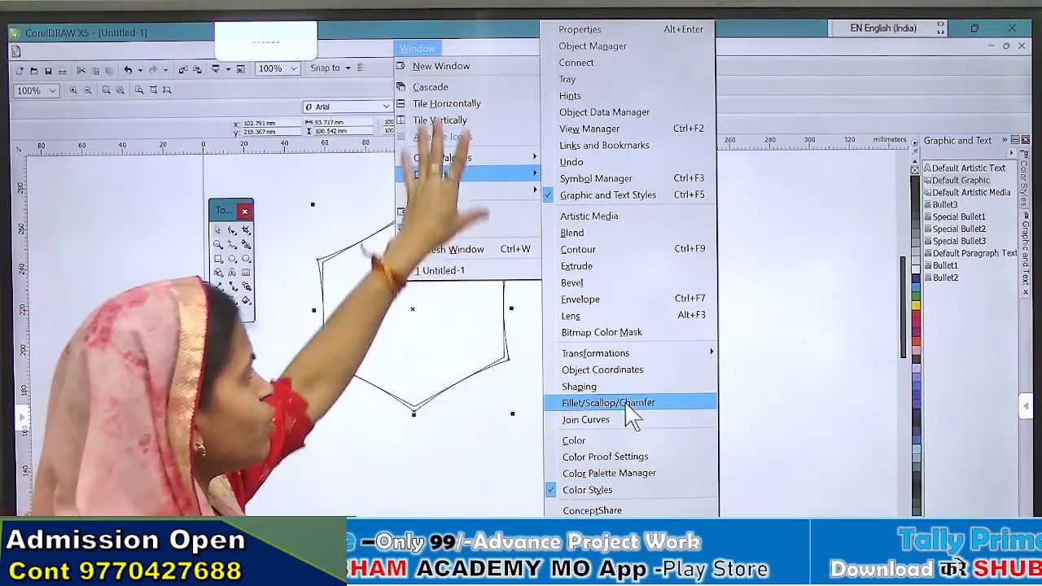
left_click(627, 404)
left_click(744, 259)
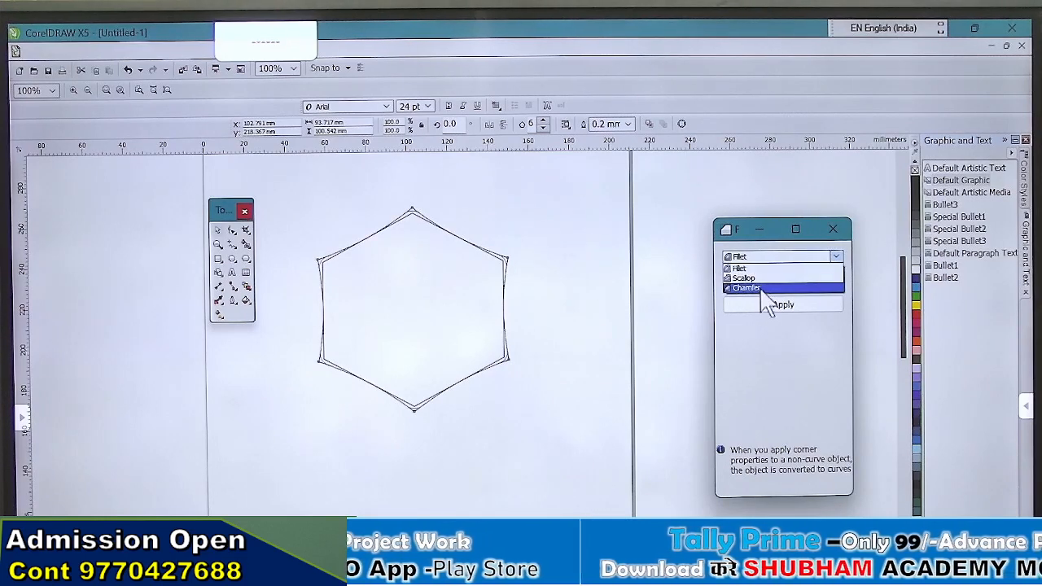
left_click(744, 268)
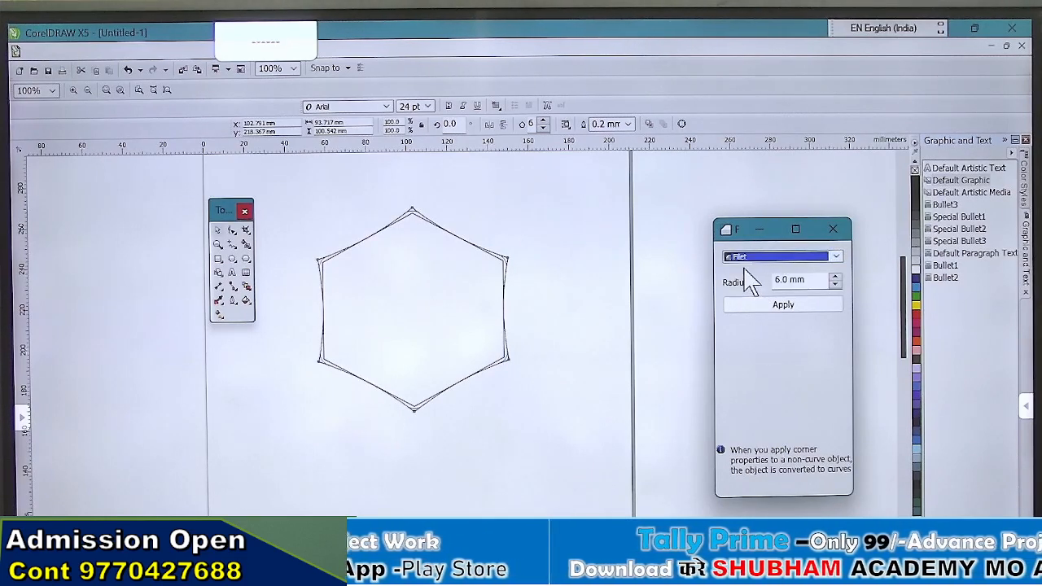
left_click(779, 308)
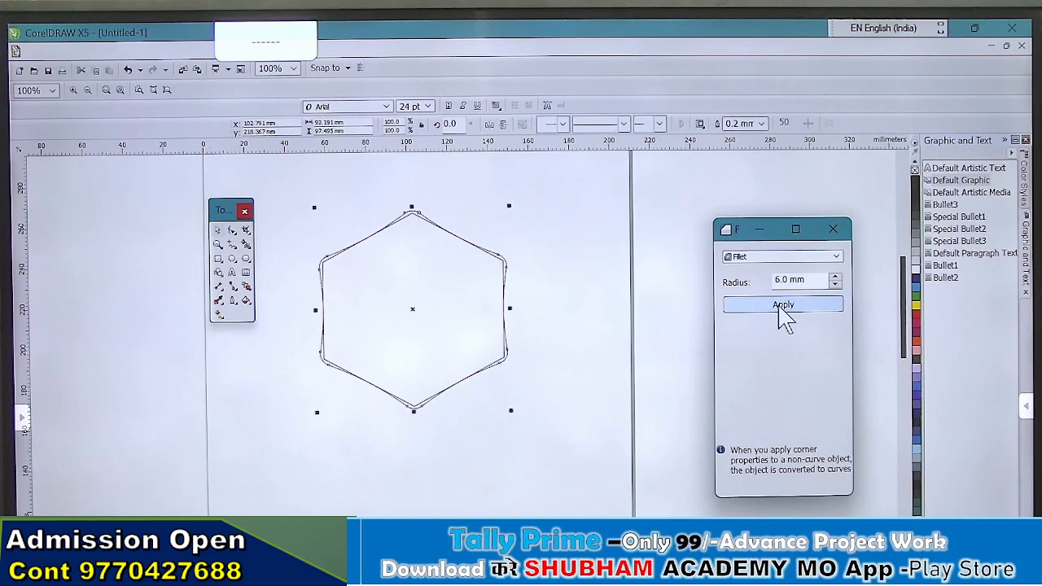
left_click(583, 314)
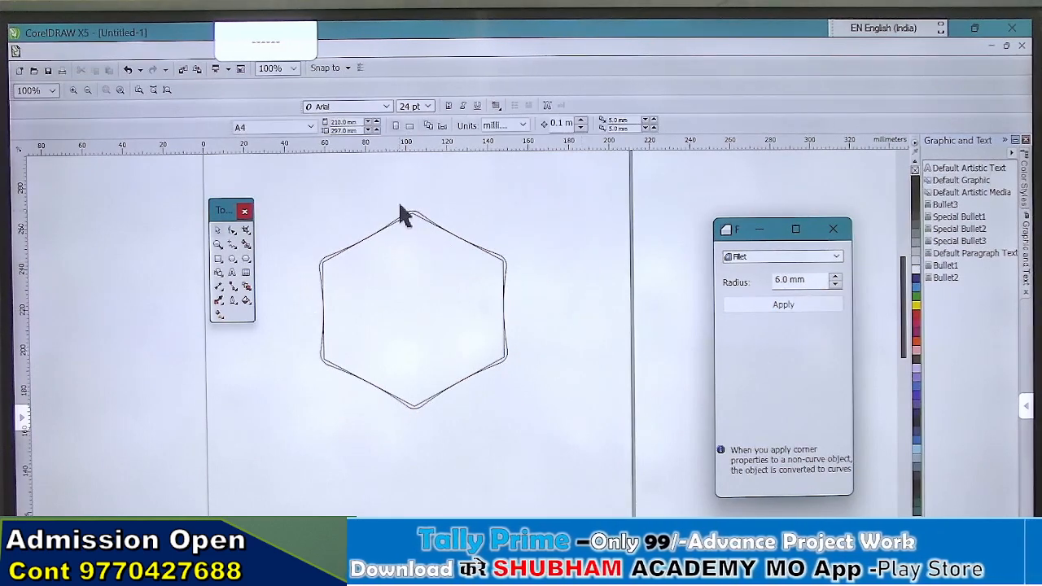
scroll(400, 214, "up", 2)
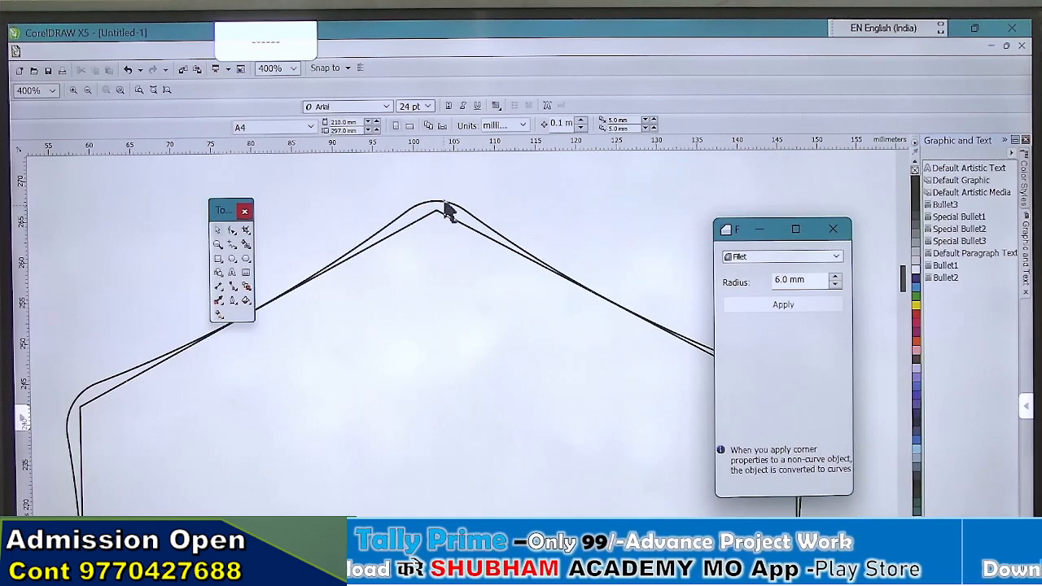
scroll(367, 200, "down", 1)
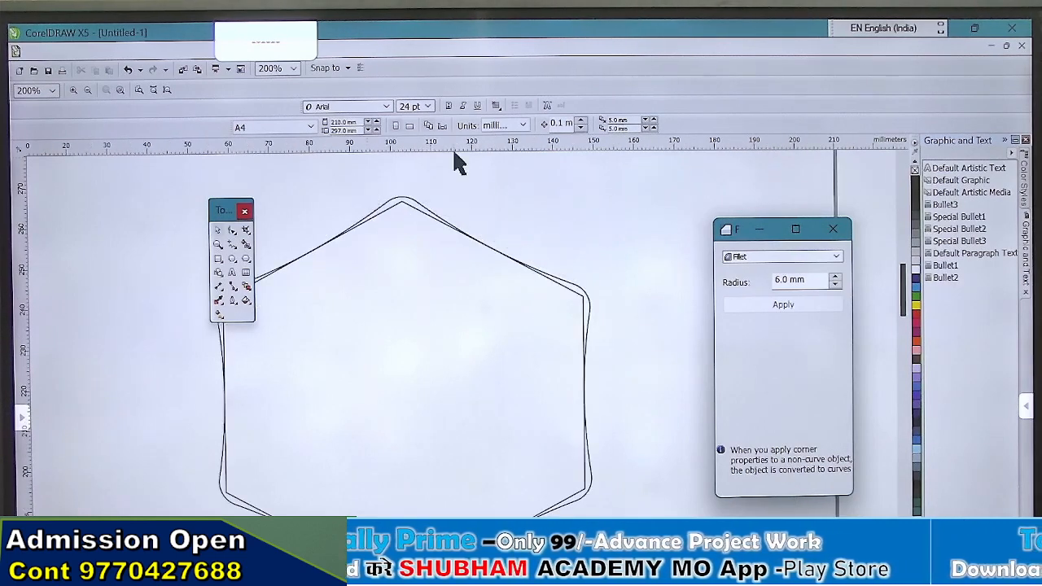
Step: Scale the inner hexagon down to a small one centred in the rounded shape
scroll(456, 163, "down", 1)
key("space")
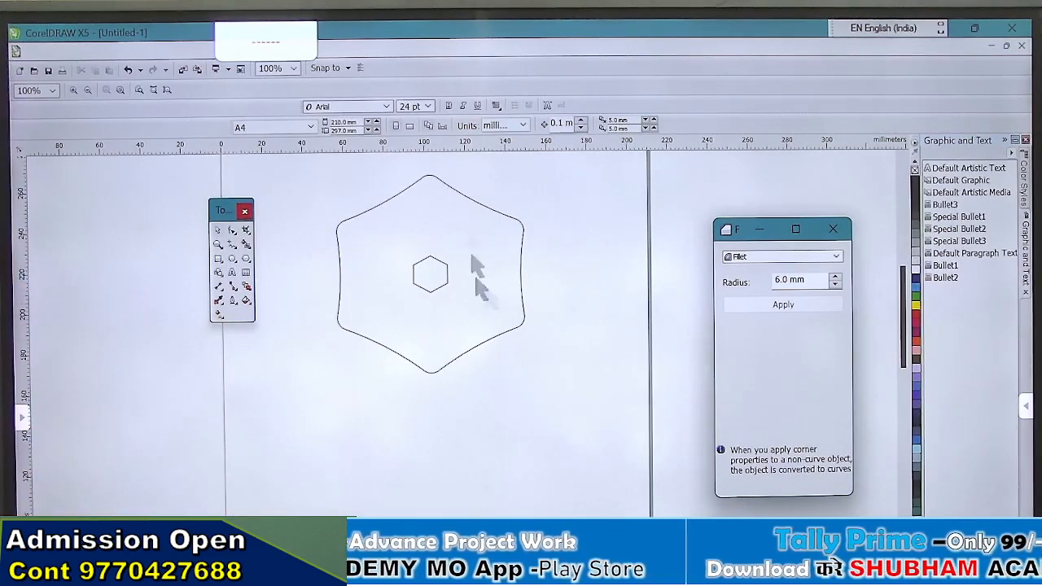
scroll(431, 174, "up", 2)
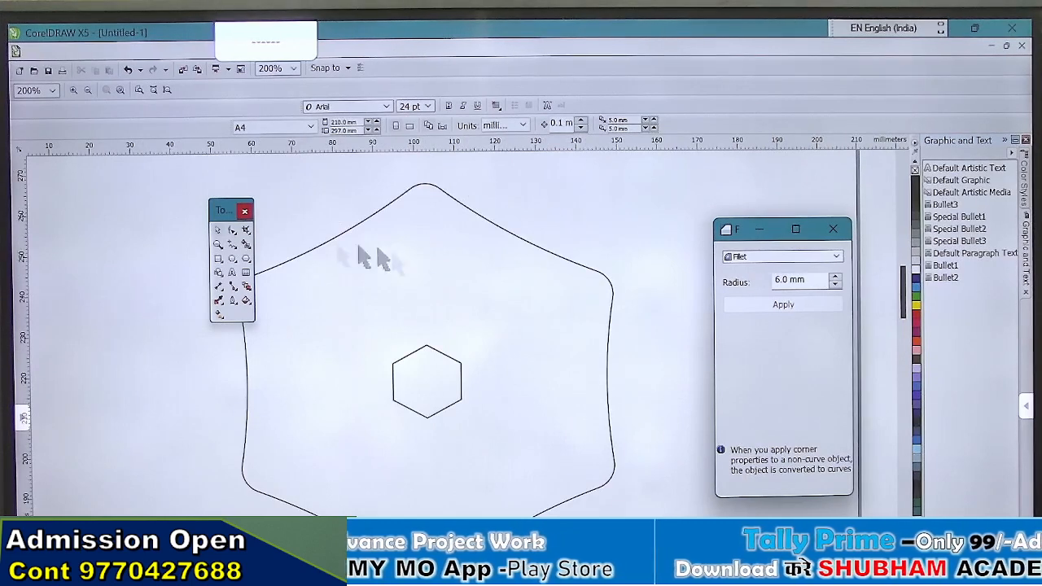
Step: Draw a 2-Point Line from inside the small hexagon to its upper-right corner and continue it to the outer outline just right of the top
left_click(239, 248)
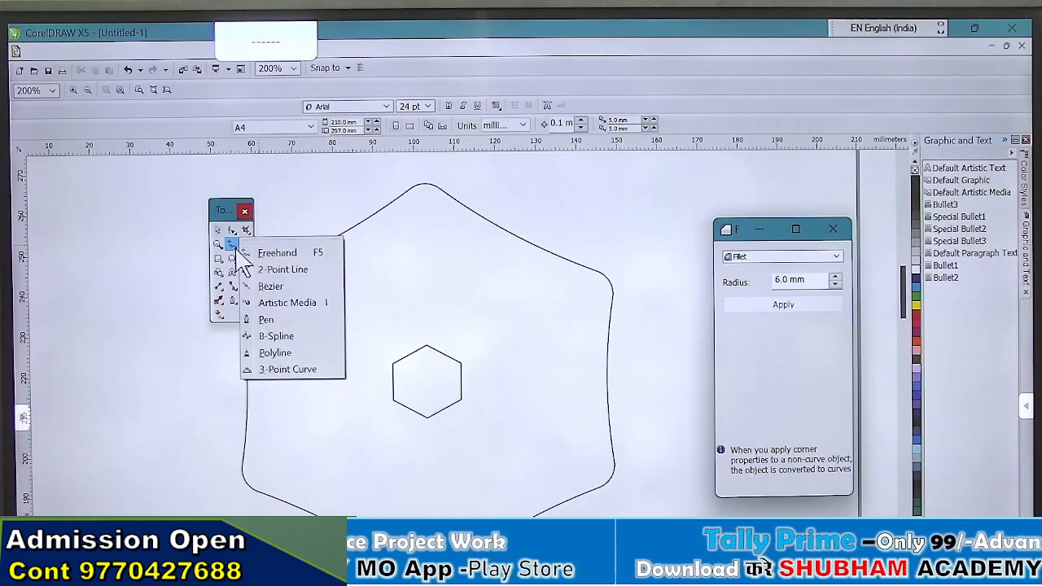
left_click(277, 270)
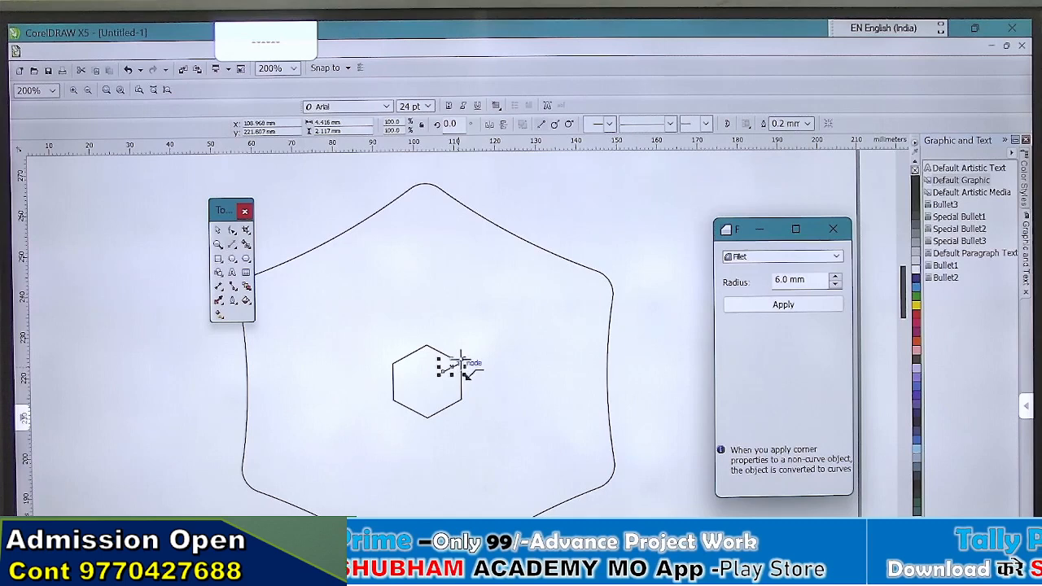
left_click(460, 361)
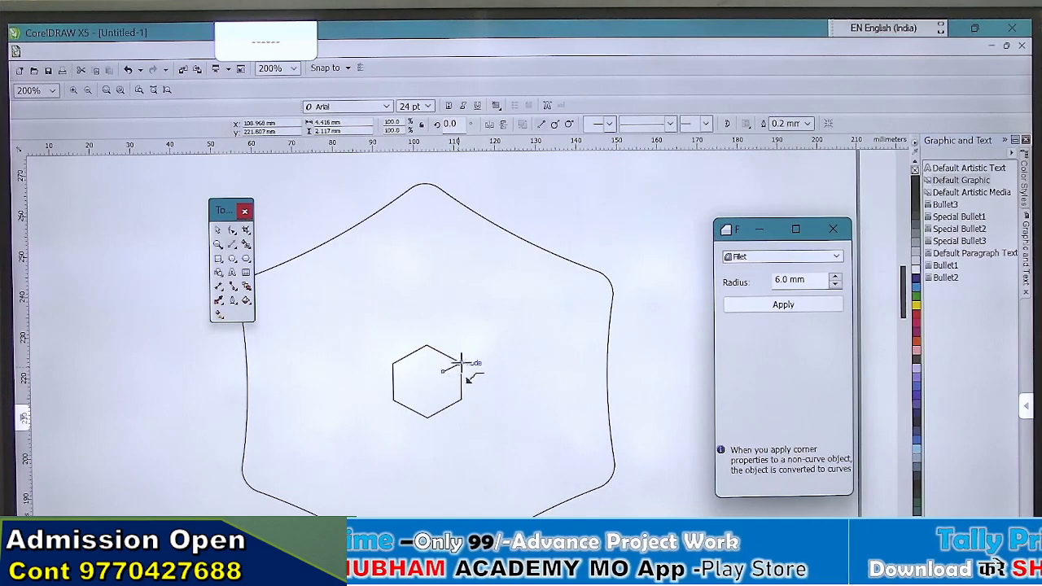
left_click_drag(460, 360, 452, 196)
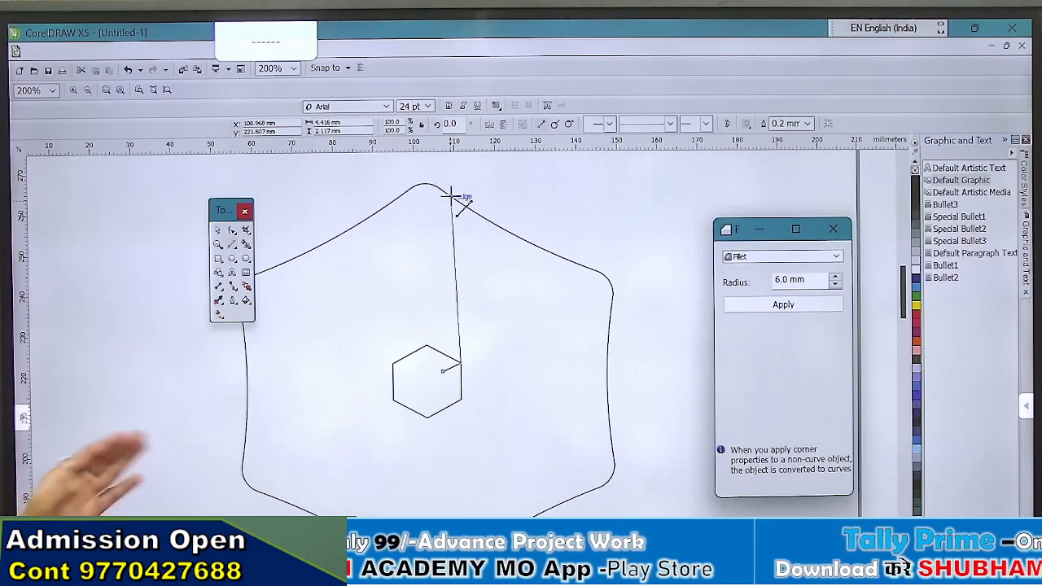
left_click(451, 194)
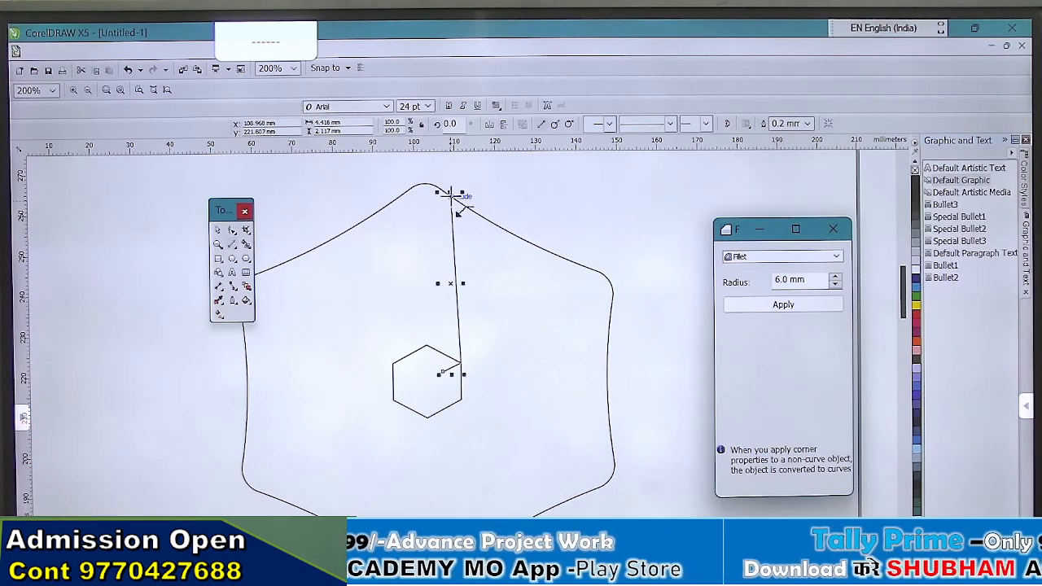
key("Escape")
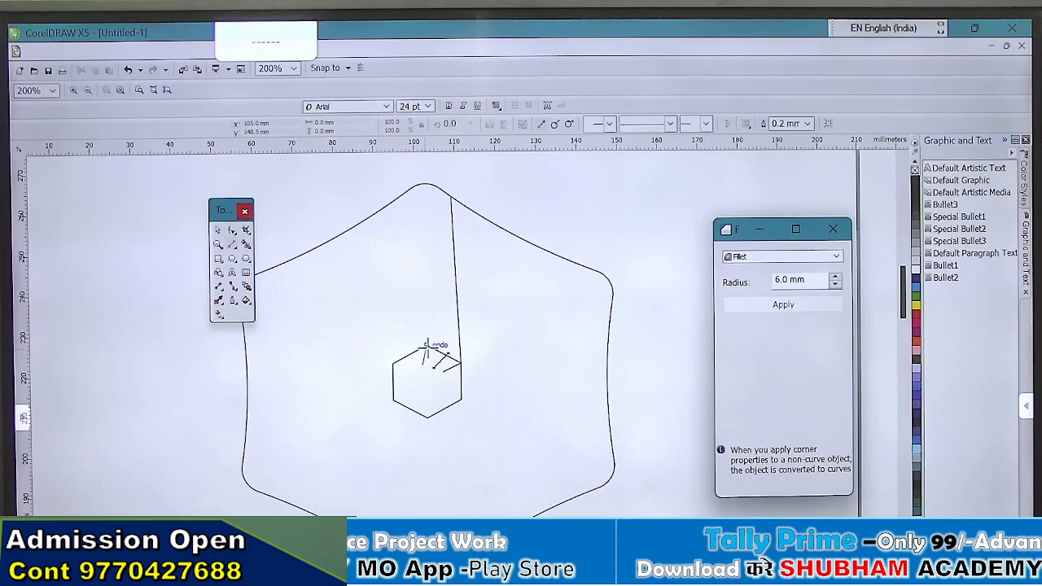
Step: Draw a short line about 5 mm high from inside the small hexagon to its top corner
left_click(425, 345)
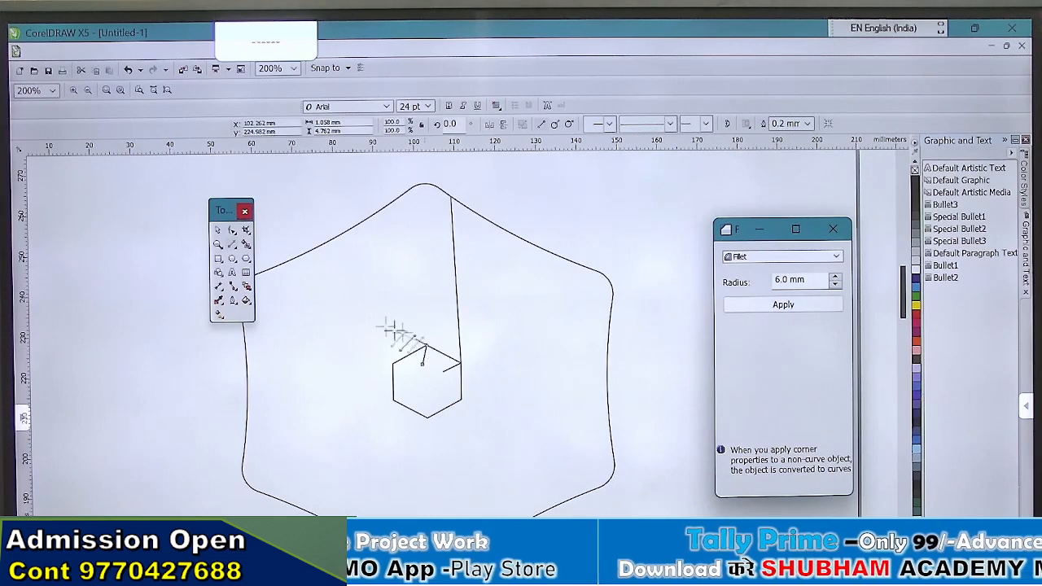